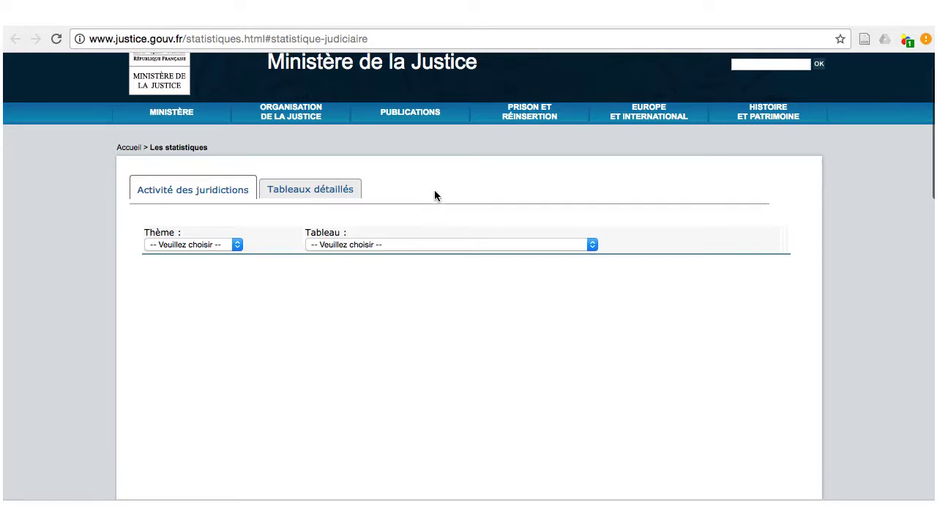
Step: Display the table "Activité des tribunaux de commerce et ch.com. des TGI" with the years 2015 and 2014 added to 2016
left_click(517, 247)
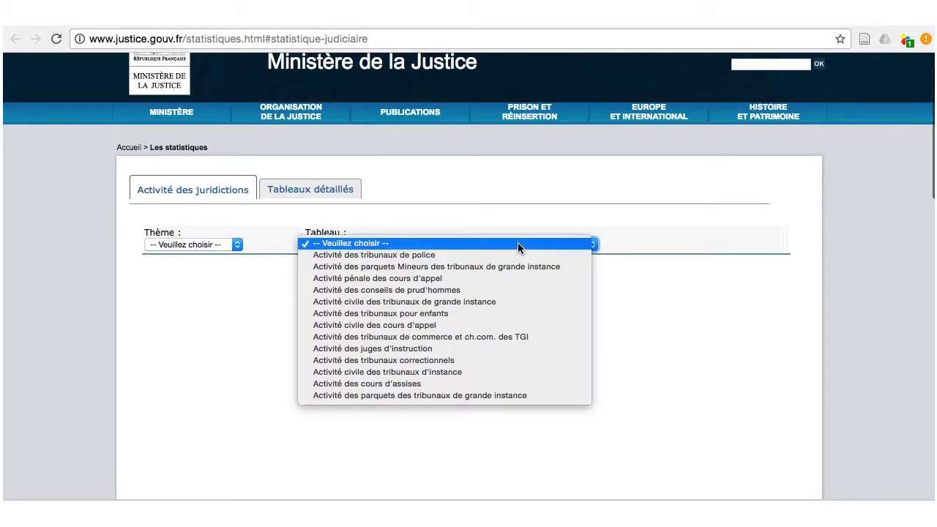
left_click(516, 337)
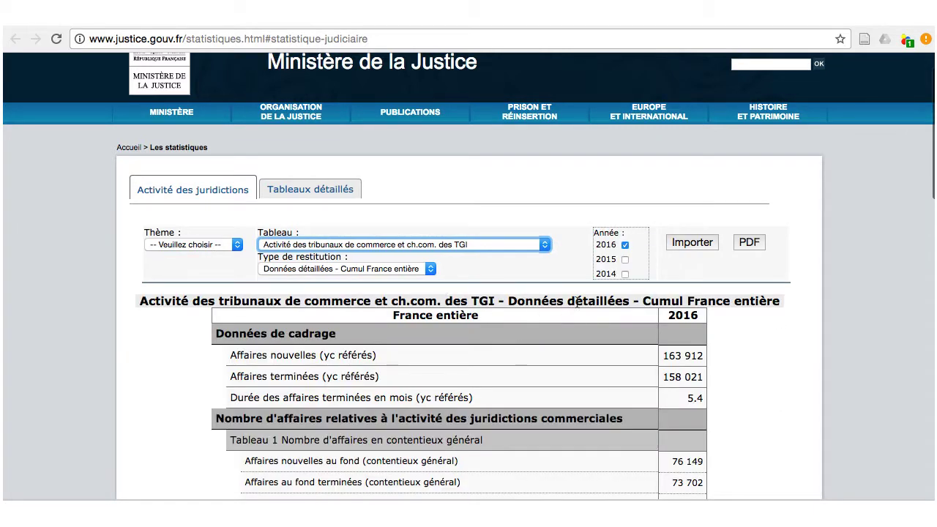
left_click(624, 259)
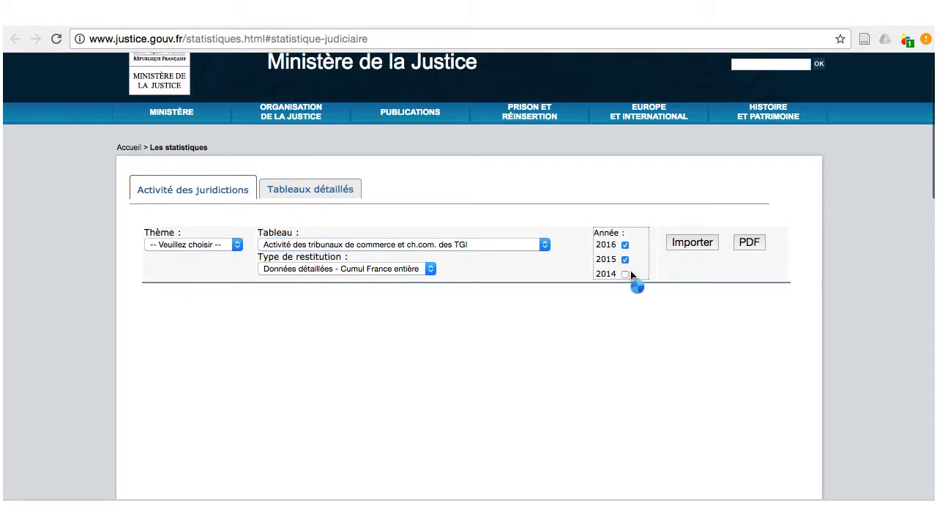
left_click(625, 274)
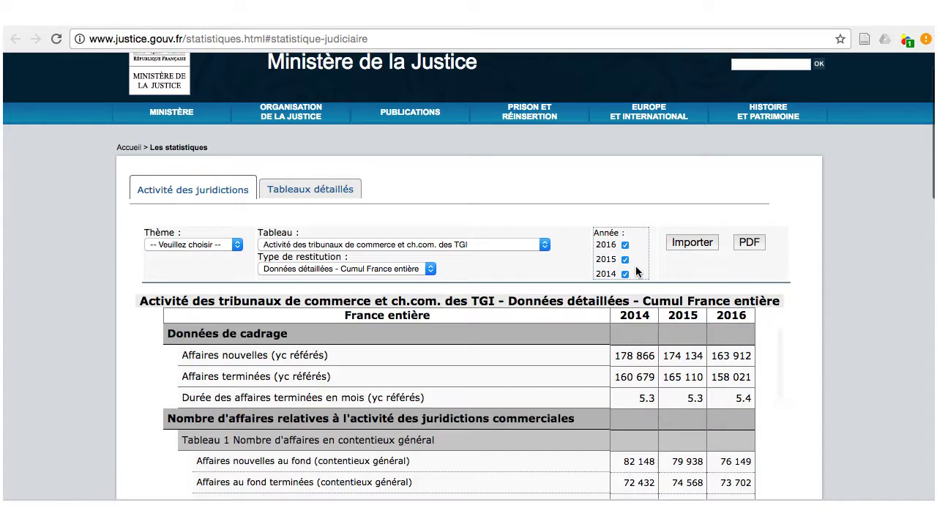
scroll(634, 267, "down", 2)
scroll(635, 266, "down", 1)
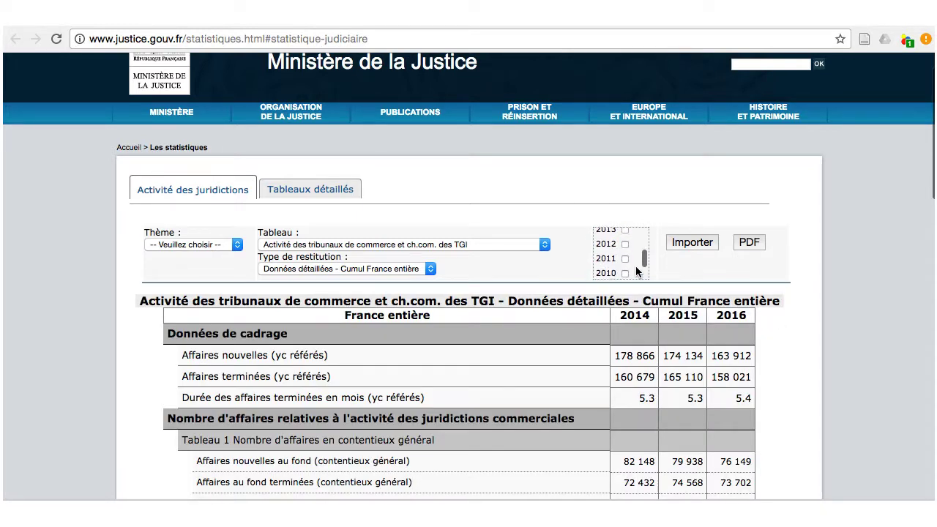
scroll(635, 266, "up", 4)
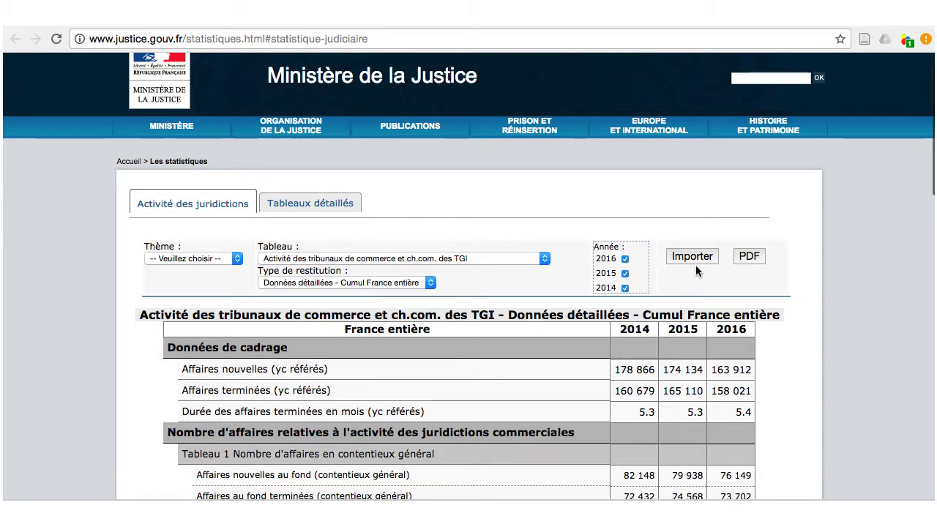
Step: Generate the PDF version of the 2014–2016 table and save it to disk under its proposed name
left_click(750, 256)
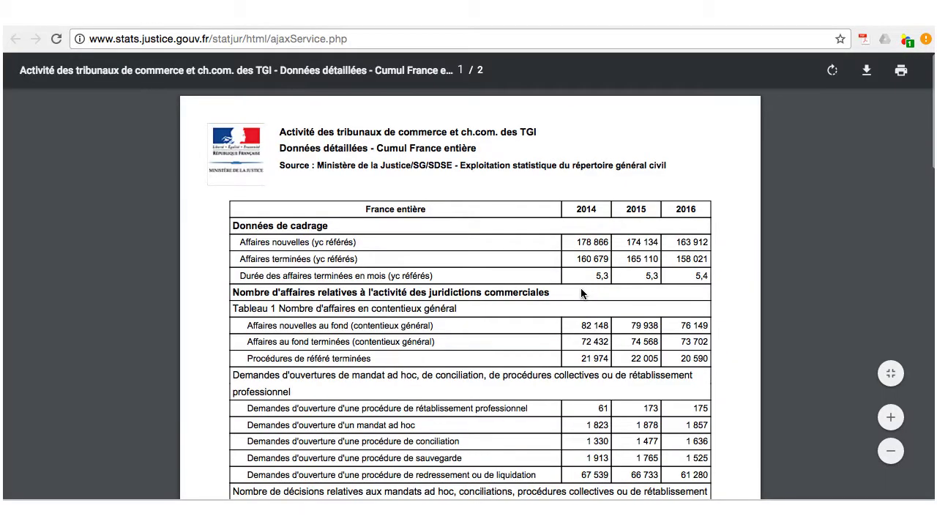
scroll(582, 291, "down", 3)
scroll(582, 292, "up", 3)
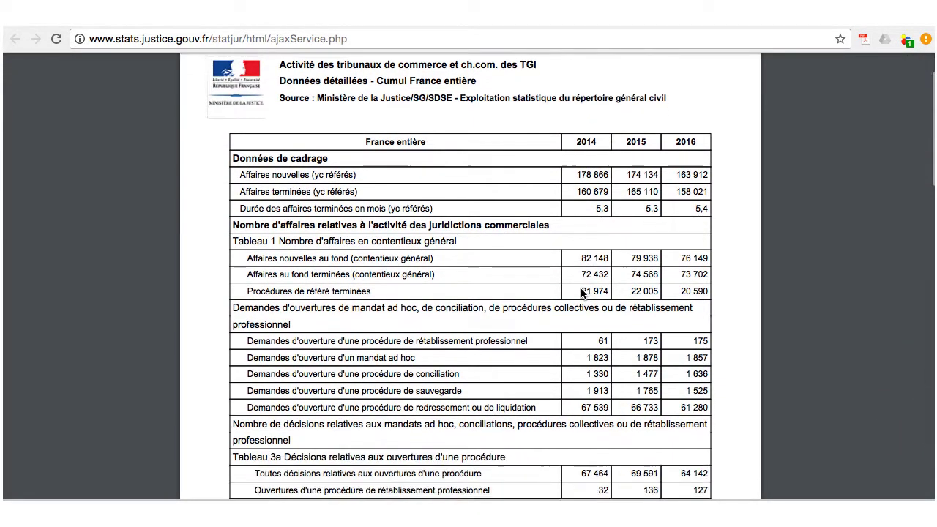
mouse_move(866, 72)
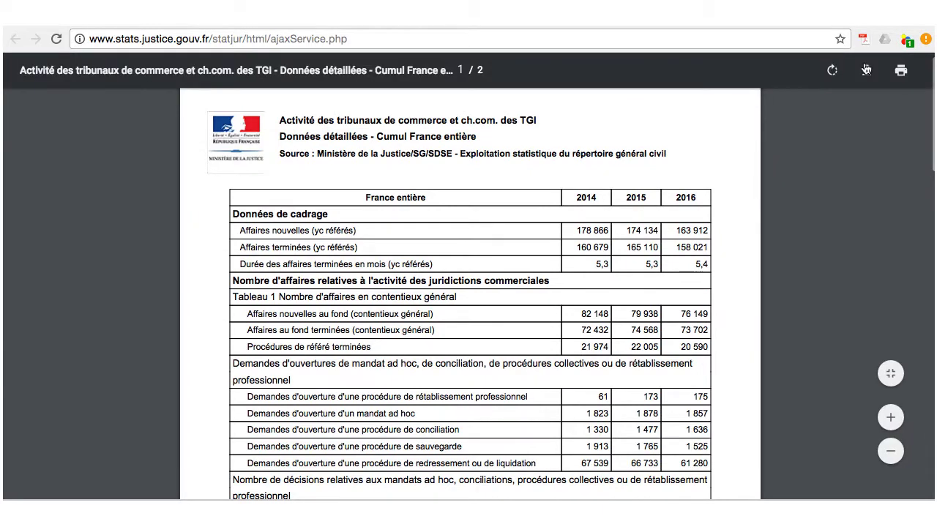
left_click(866, 71)
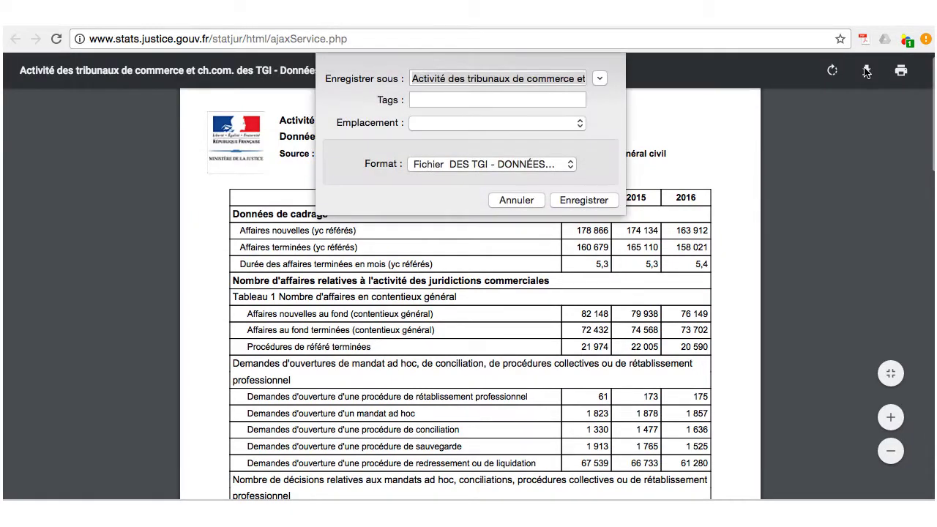
left_click(584, 200)
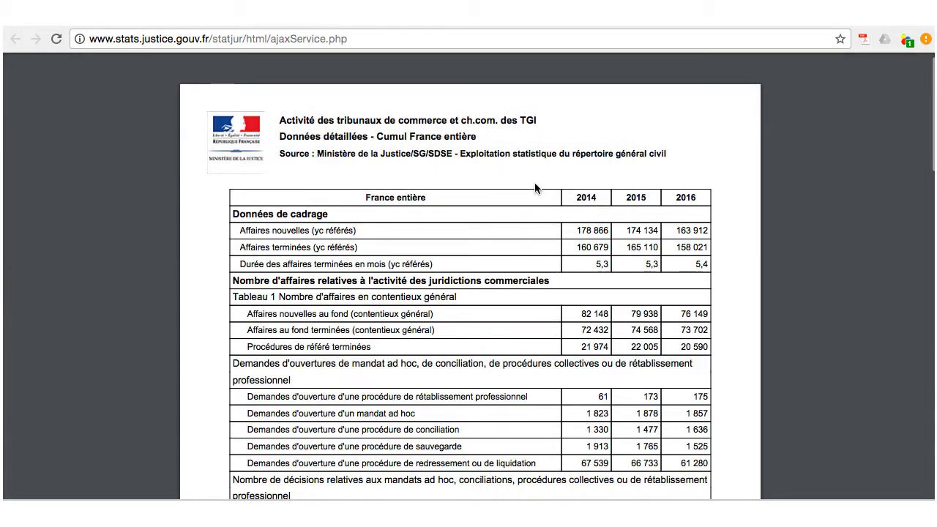
Step: Search Qwant for "tabula technologie" and open the result "Tabula: Extract Tables from PDFs"
left_click(306, 26)
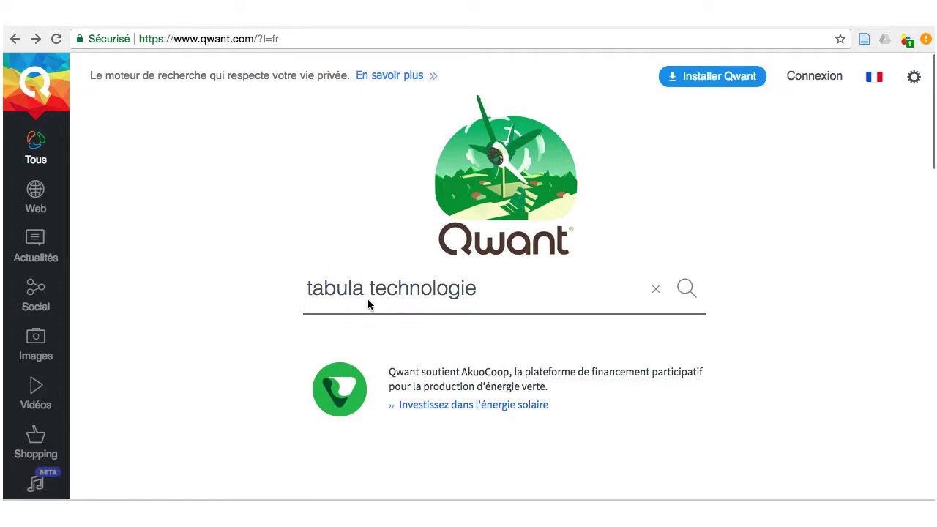
left_click(688, 290)
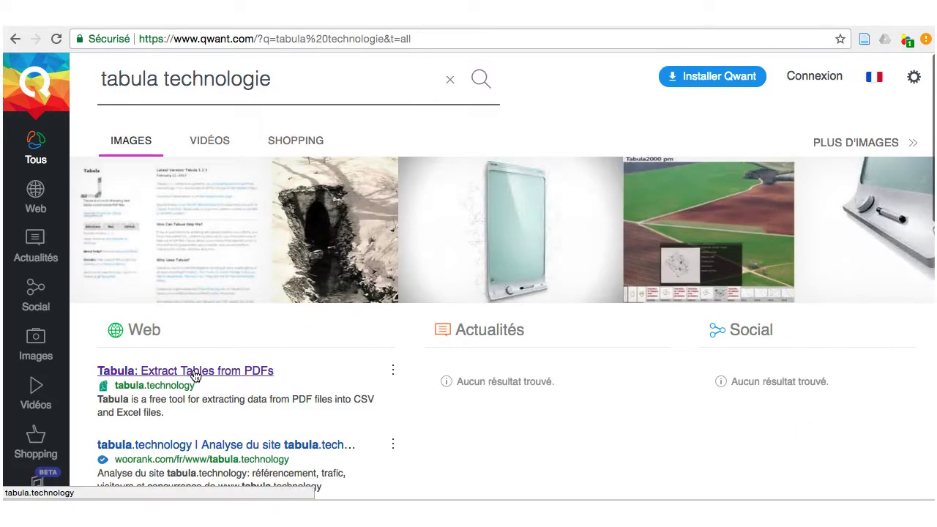
left_click(193, 370)
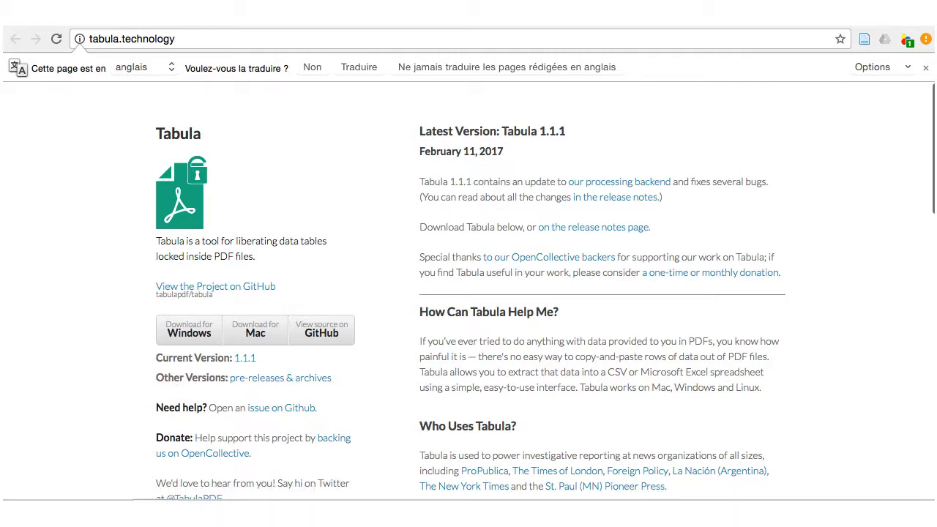
Step: Switch to Finder, locate Tabula in the Applications folder, and minimize the Finder window
left_click(232, 514)
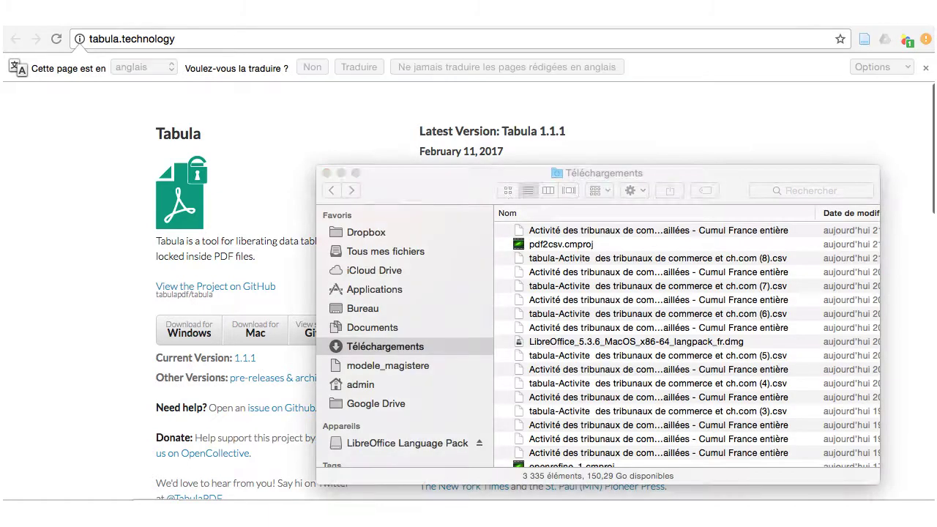
left_click(385, 291)
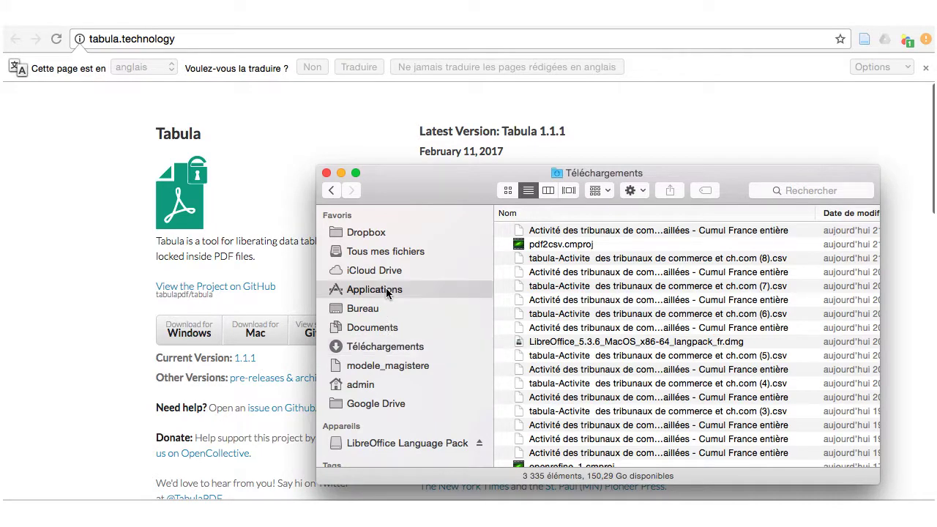
scroll(545, 392, "down", 3)
scroll(545, 393, "down", 20)
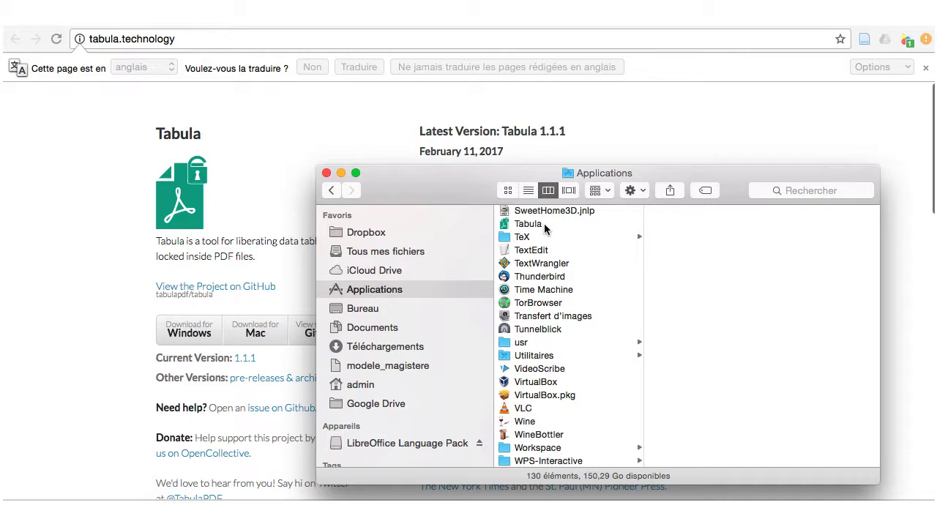
left_click(342, 172)
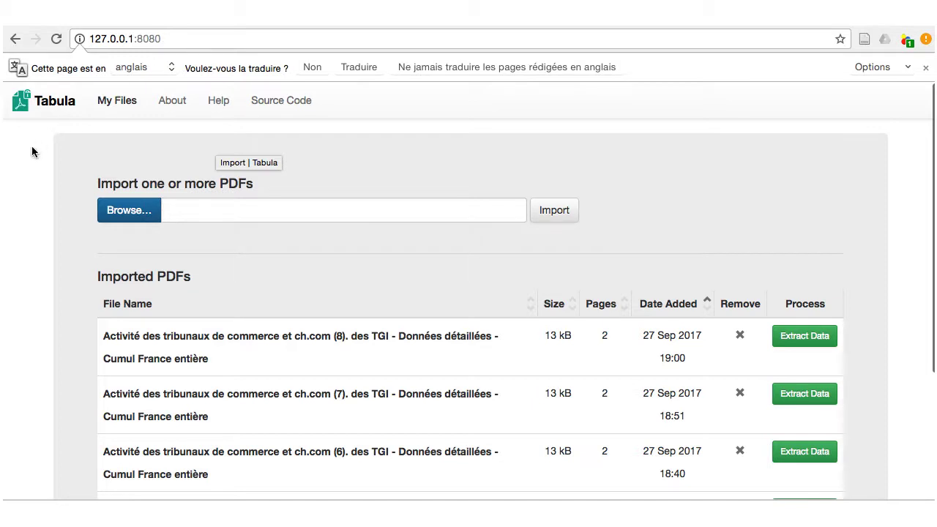
Step: Import the most recent "Activité des tribunaux de commerce" download into Tabula, showing all file types (Tous les fichiers) to select it
left_click(125, 218)
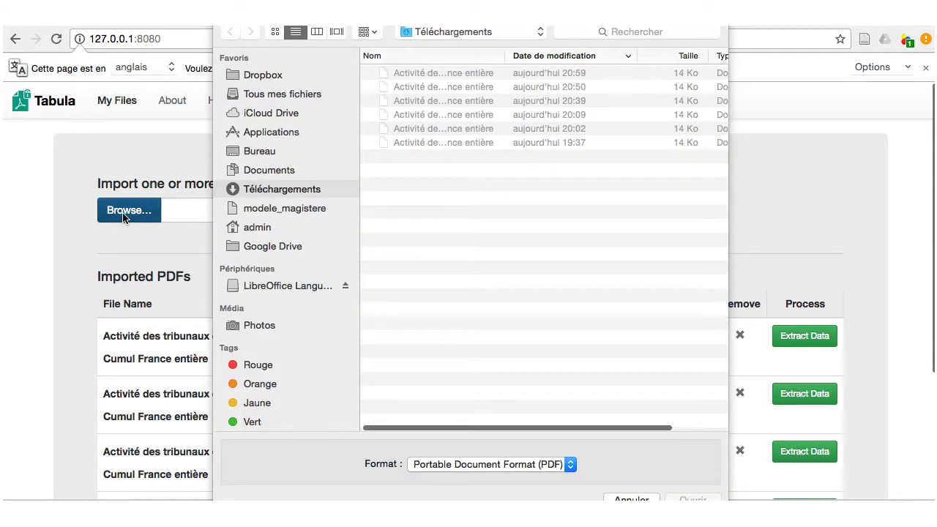
left_click(571, 466)
left_click(546, 477)
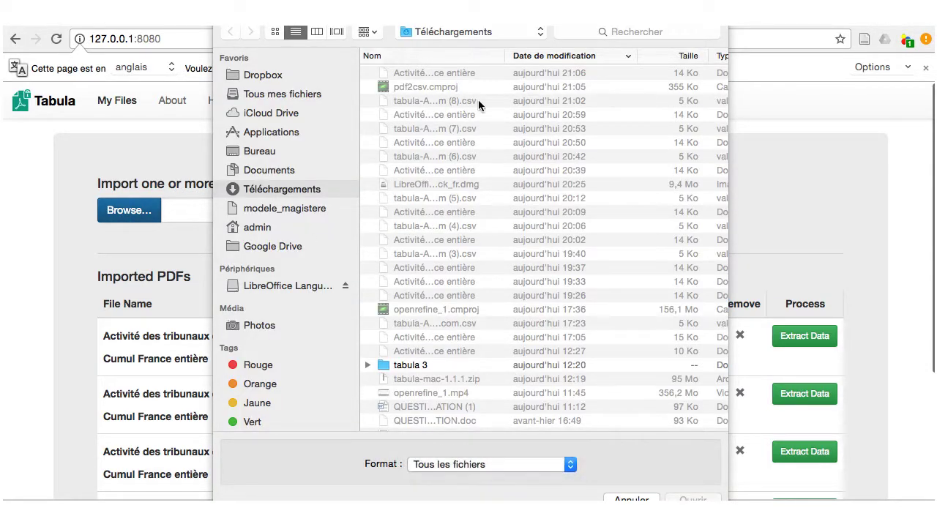
left_click(469, 76)
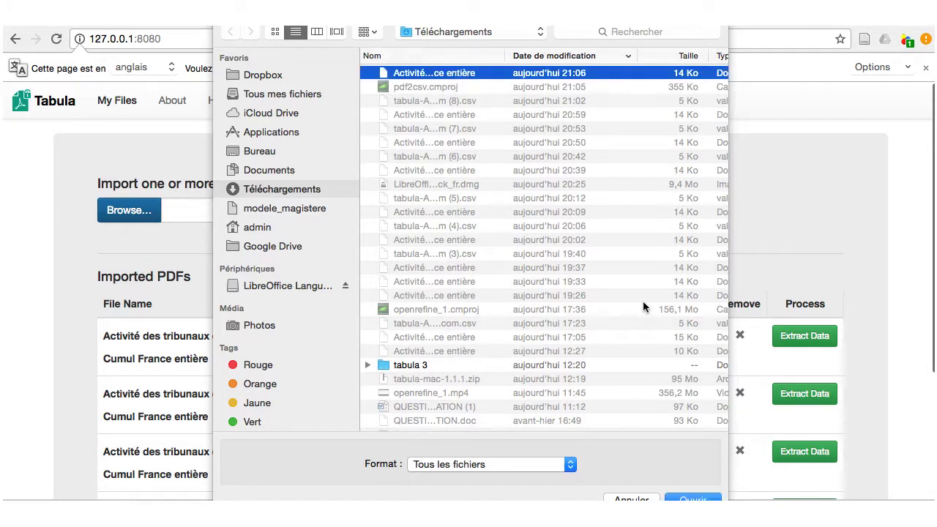
left_click(700, 498)
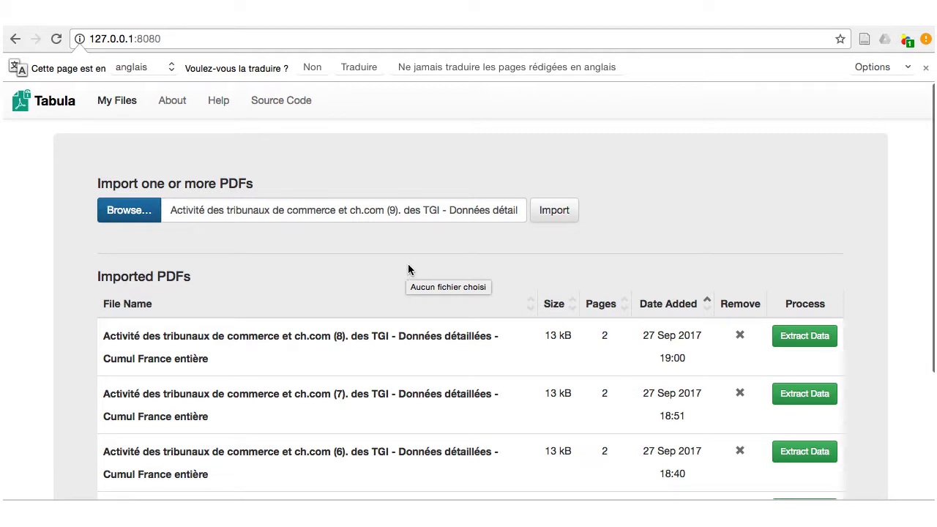
left_click(555, 212)
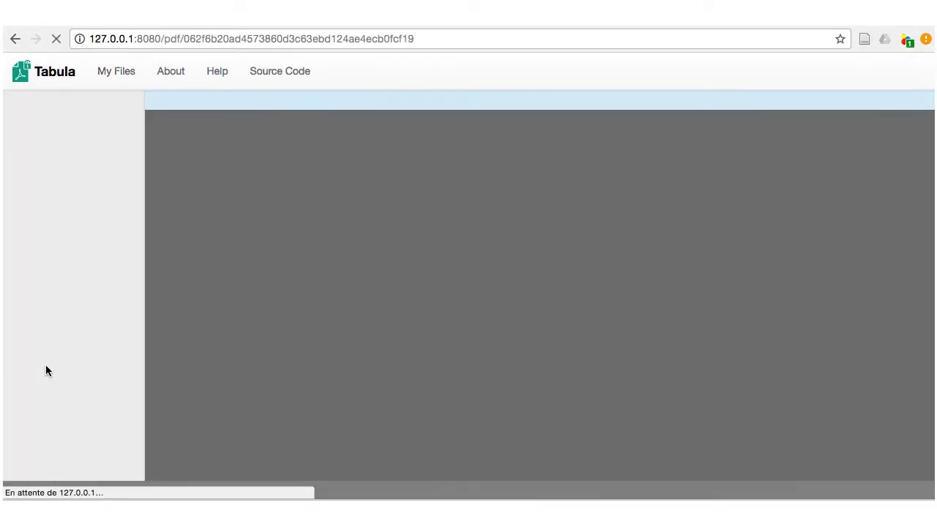
Step: Review both pages of the imported PDF and autodetect their tables
scroll(274, 350, "down", 3)
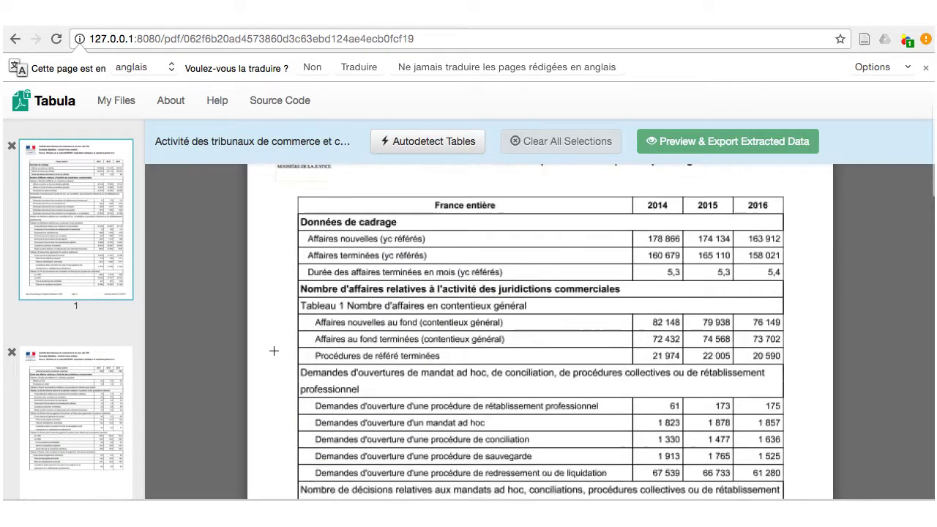
scroll(274, 350, "down", 15)
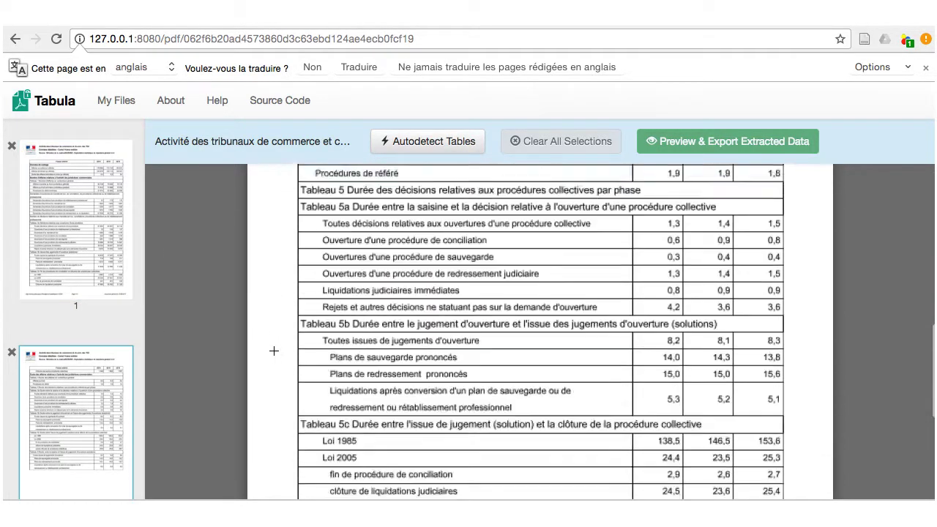
scroll(274, 351, "down", 6)
scroll(274, 350, "up", 15)
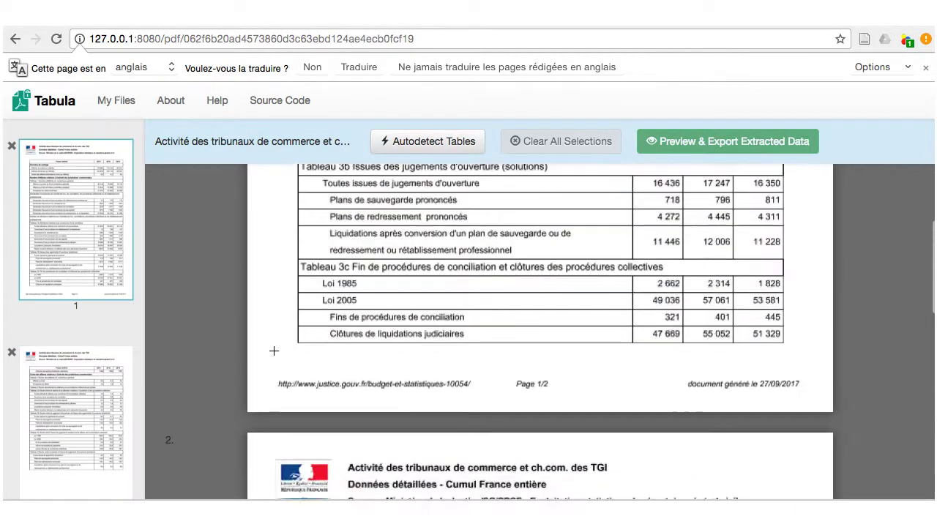
scroll(274, 350, "up", 10)
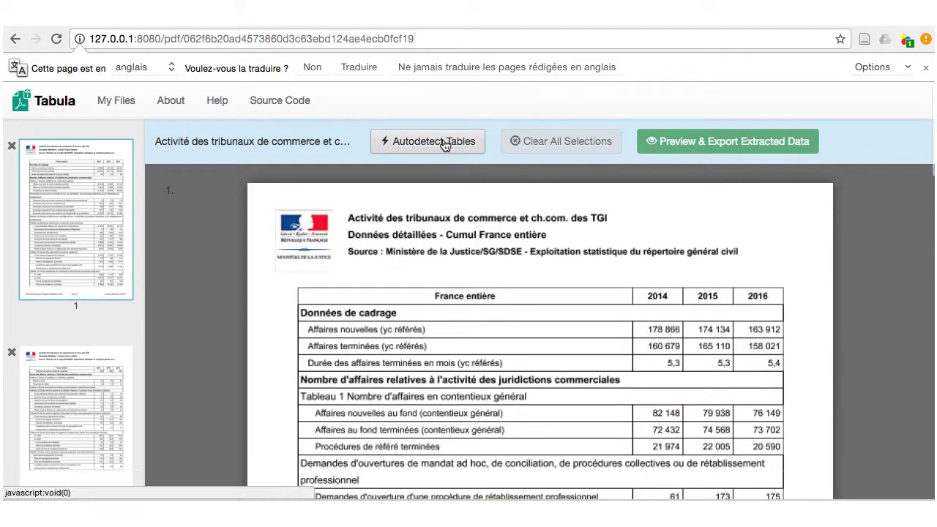
left_click(445, 146)
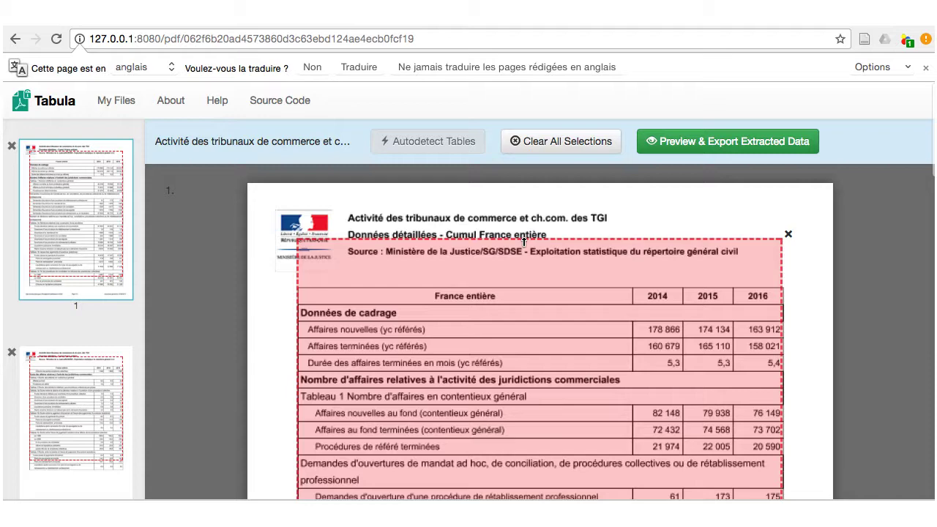
Step: Fit the page 1 selection to the whole table, from the "France entière" header row to the "Clôtures de liquidations judiciaires" row
left_click_drag(524, 242, 527, 285)
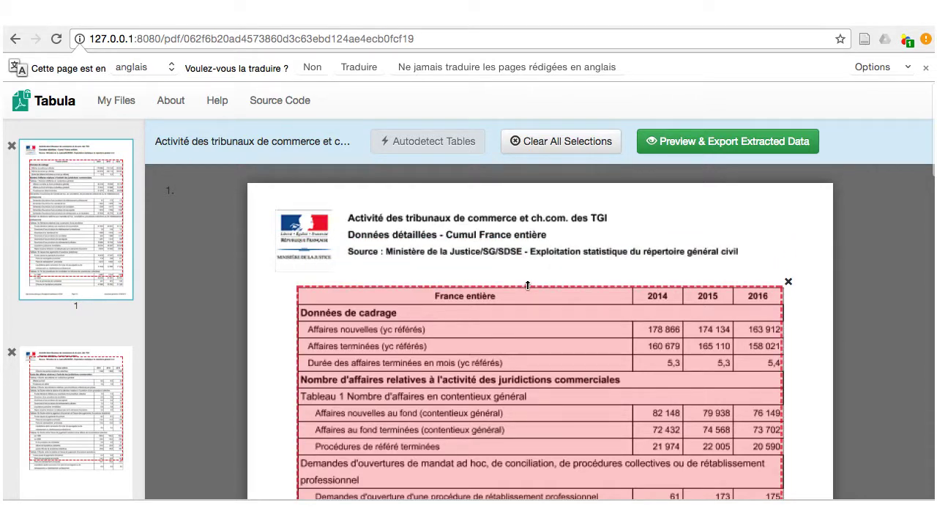
scroll(529, 289, "down", 8)
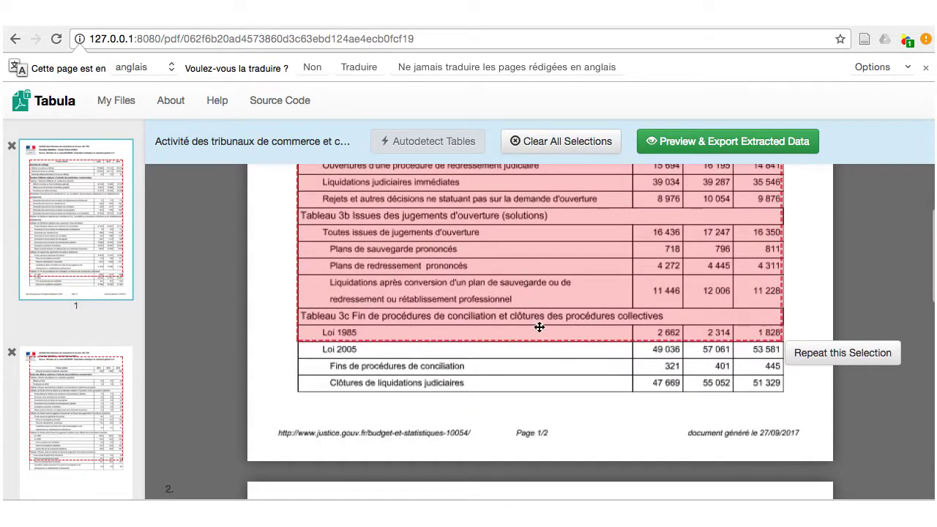
left_click_drag(542, 339, 546, 395)
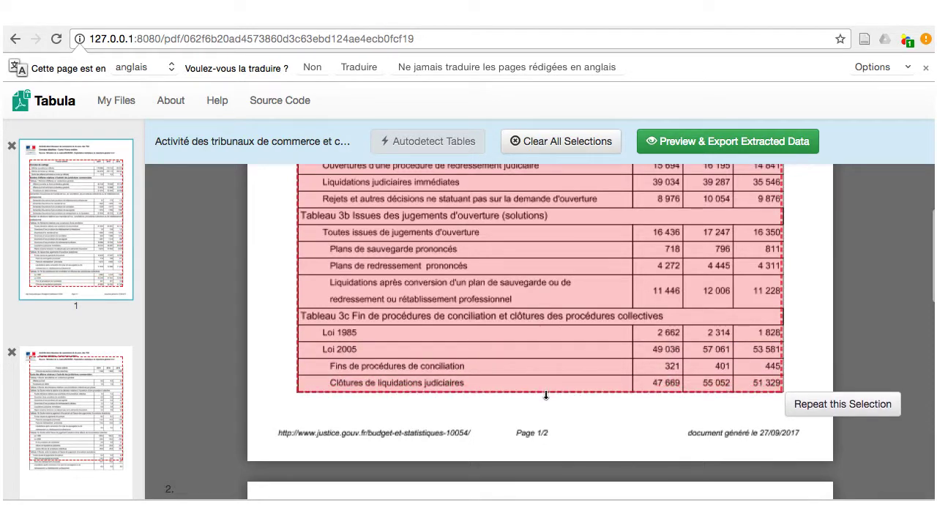
Step: Fit the page 2 selection to the whole table, from the "France entière" header row to the final "Liquidations après conversion" row
scroll(546, 395, "down", 4)
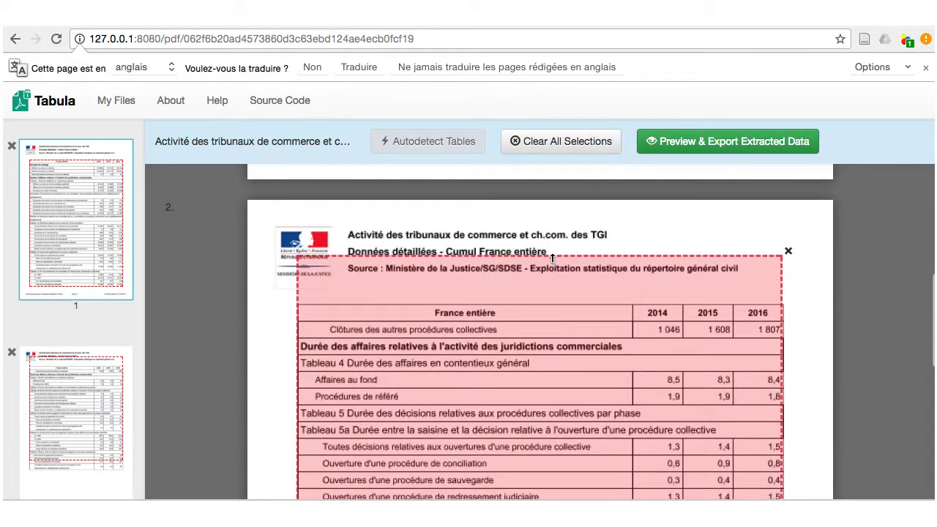
left_click_drag(553, 258, 550, 309)
scroll(548, 306, "down", 3)
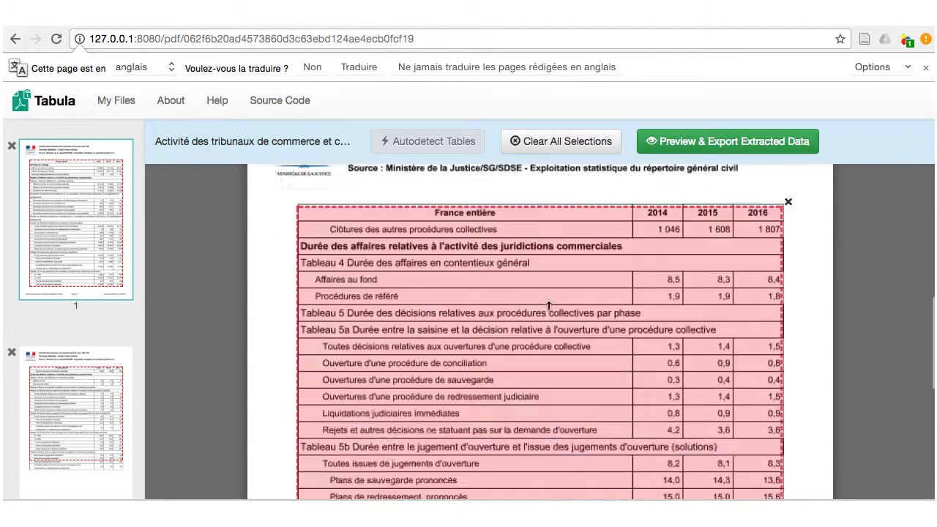
scroll(548, 306, "down", 2)
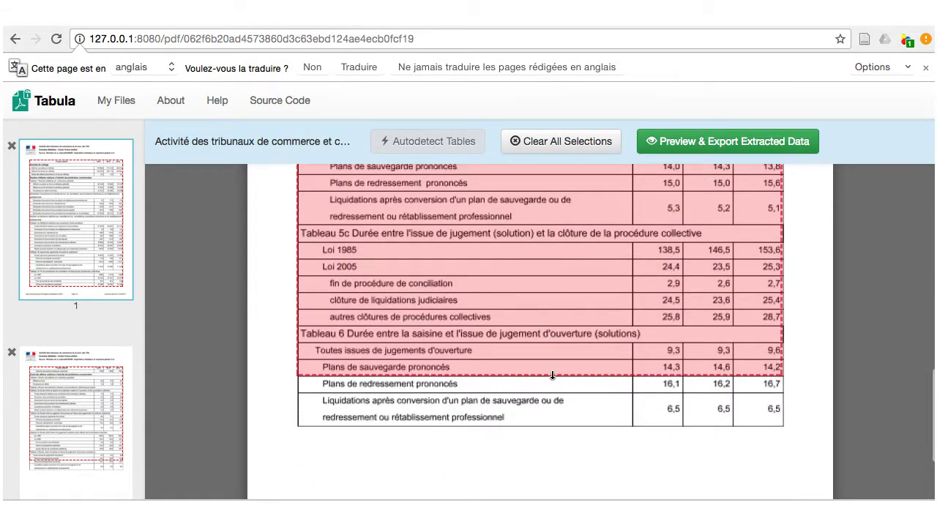
left_click_drag(552, 373, 552, 431)
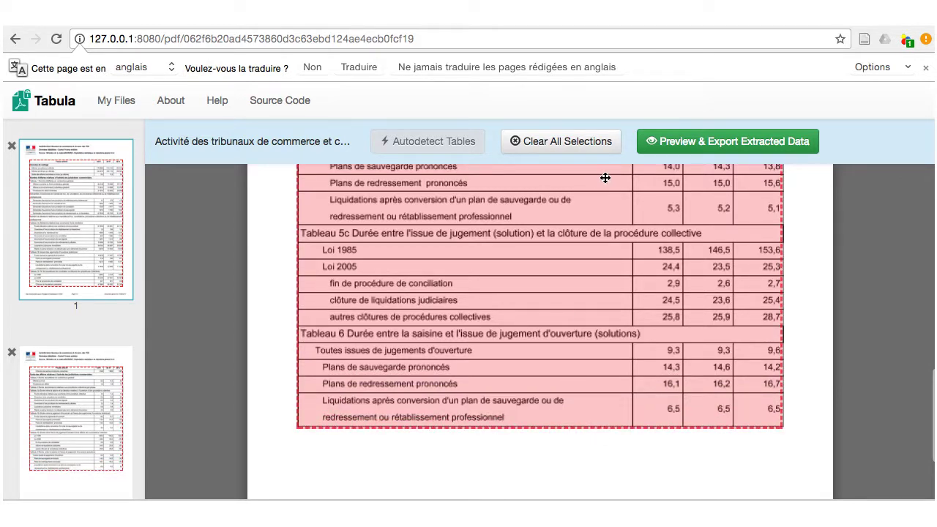
Step: Preview the extracted data from both pages, check the rows of both tables, and export them in CSV format
left_click(698, 145)
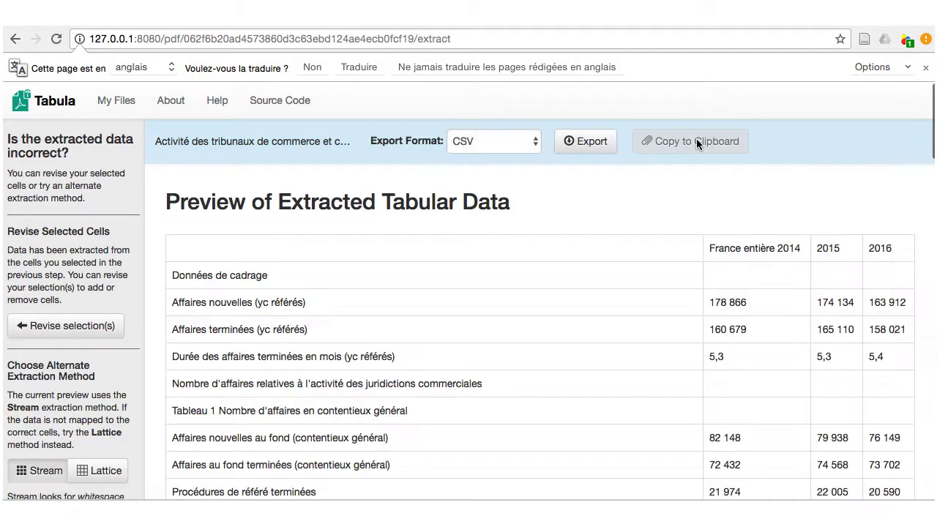
scroll(658, 306, "down", 10)
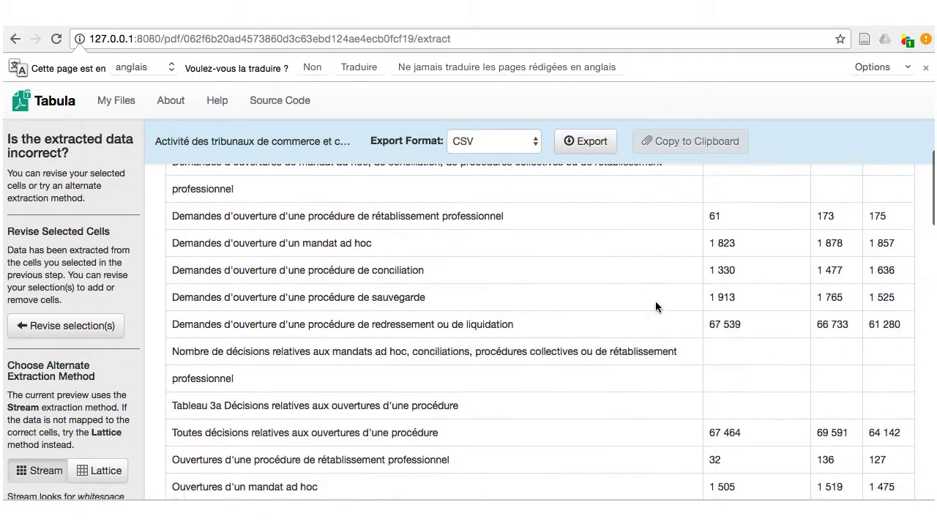
scroll(655, 306, "down", 10)
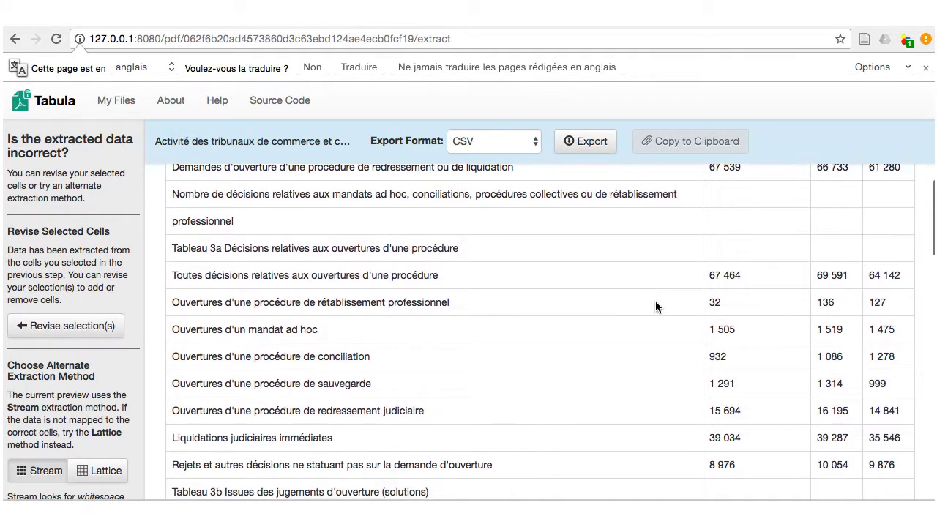
scroll(656, 306, "down", 5)
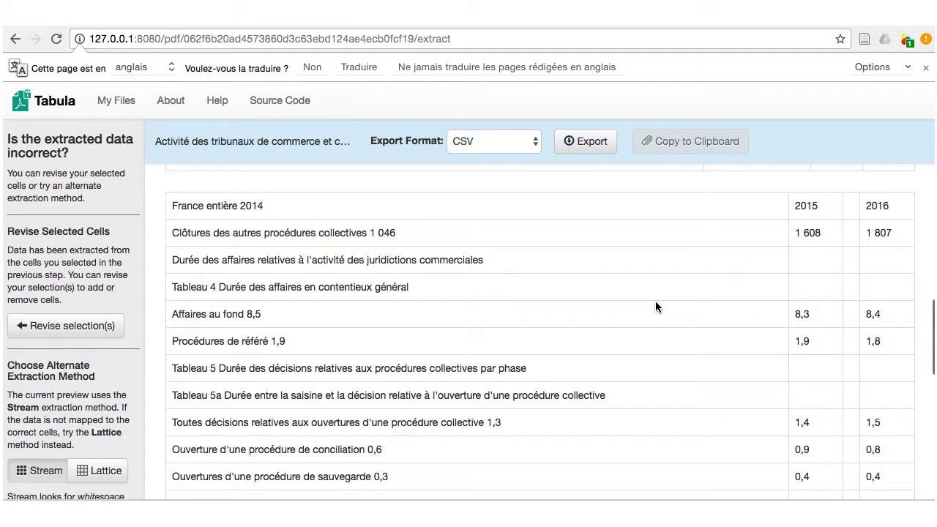
left_click(585, 145)
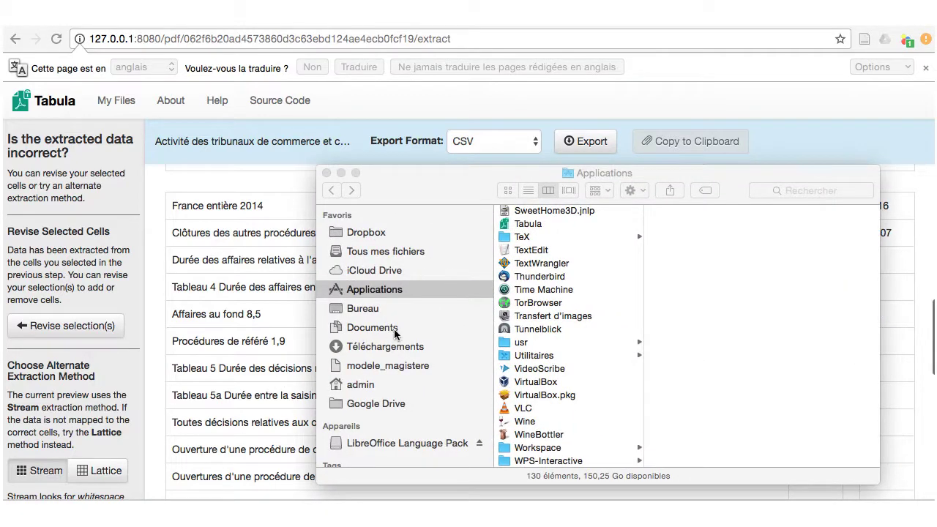
Step: Open the newest exported file, "tabula-Activite des tribunaux de commerce et ch.com (9).csv", from Téléchargements with LibreOffice
left_click(392, 348)
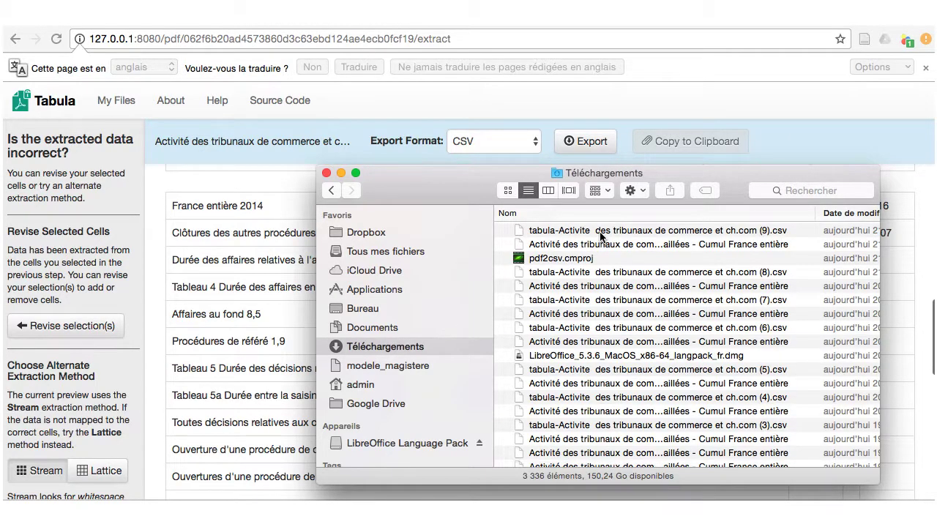
right_click(600, 235)
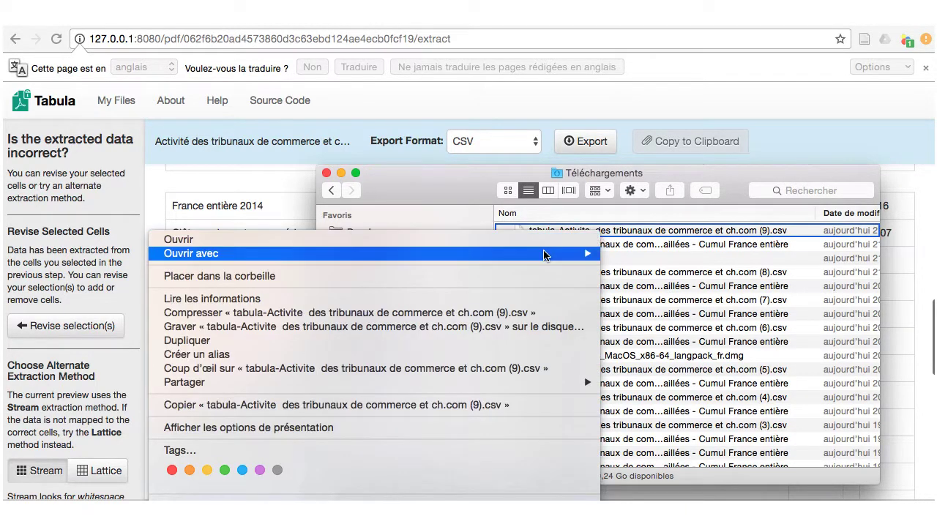
mouse_move(547, 254)
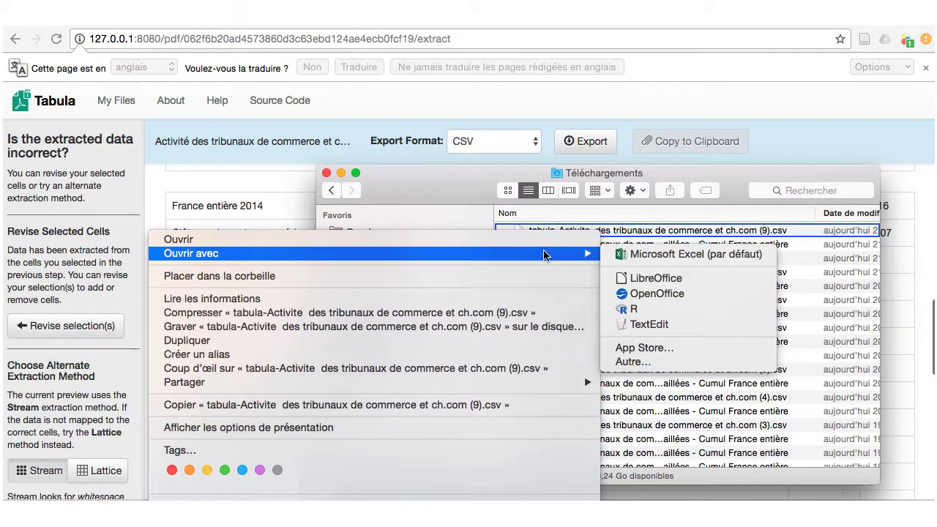
left_click(631, 280)
double_click(633, 282)
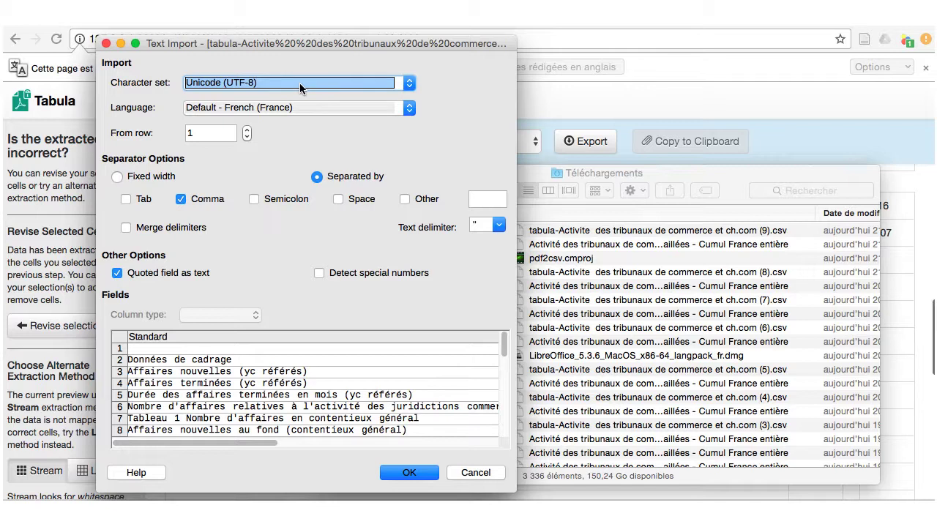
Step: Try the Latin 3 (ISO-8859-3) character set on the import preview, and restore Unicode (UTF-8)
left_click(300, 83)
left_click(283, 97)
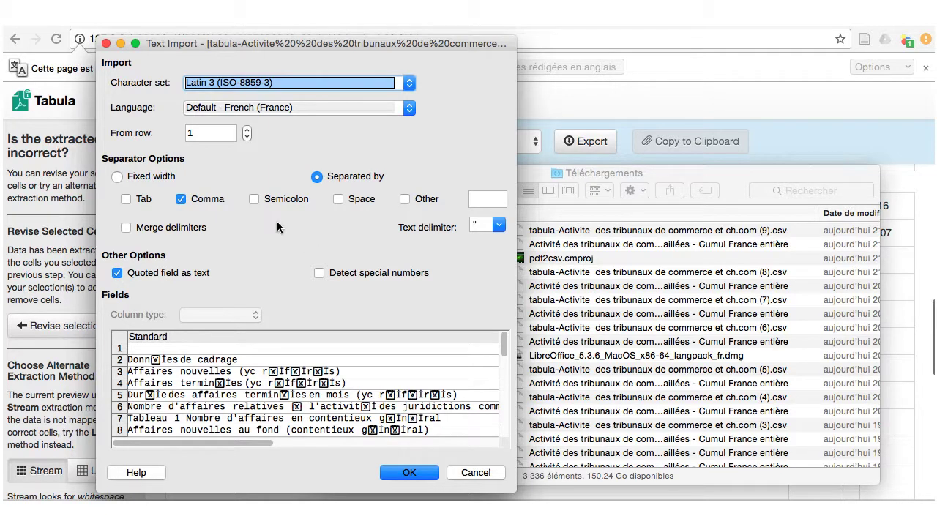
left_click(405, 84)
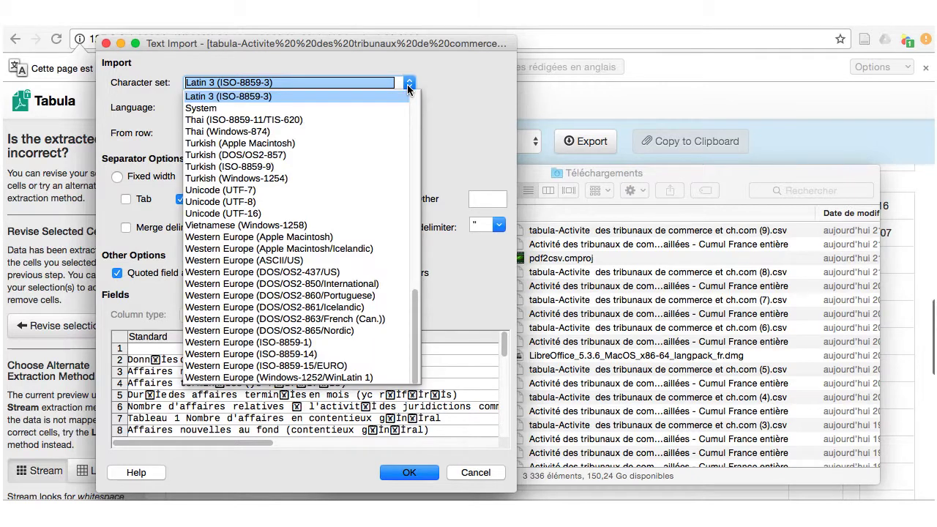
left_click(307, 202)
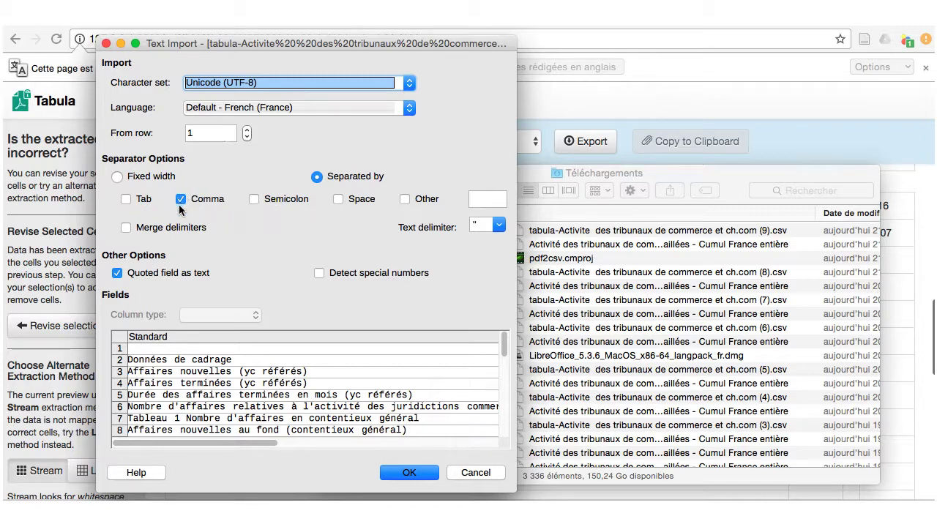
Step: Try Tab instead of Comma as the import separator, and restore Comma as the only separator
left_click(125, 200)
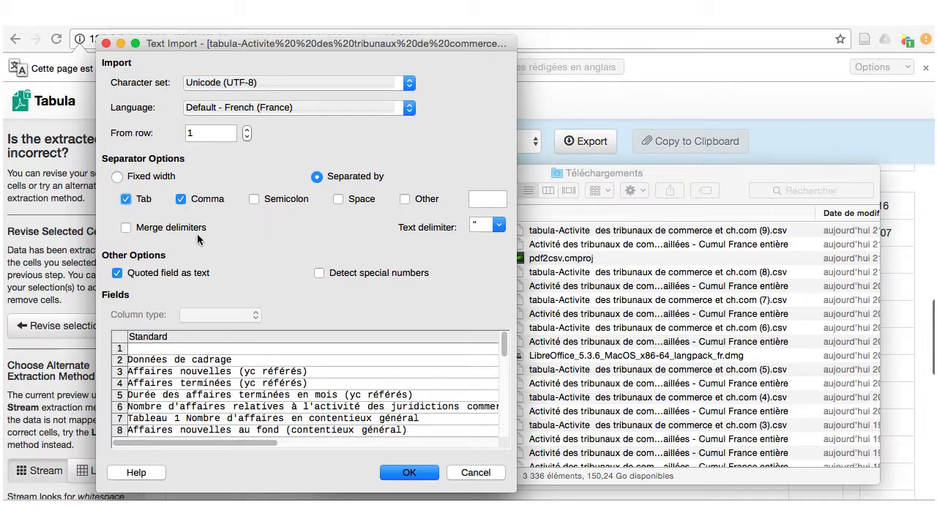
left_click(181, 200)
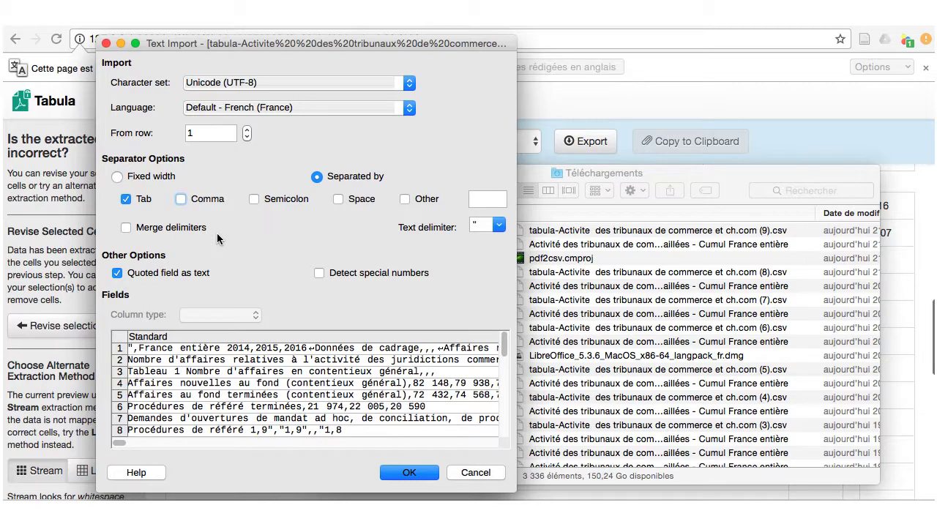
left_click(141, 202)
left_click(181, 199)
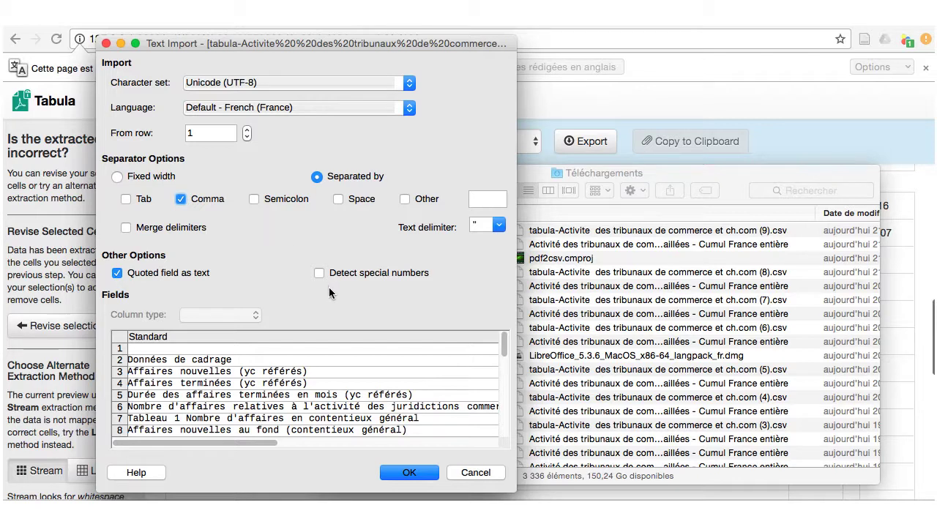
Step: Import the CSV with the current text import settings and check how the page 2 rows line up with the columns
left_click(407, 472)
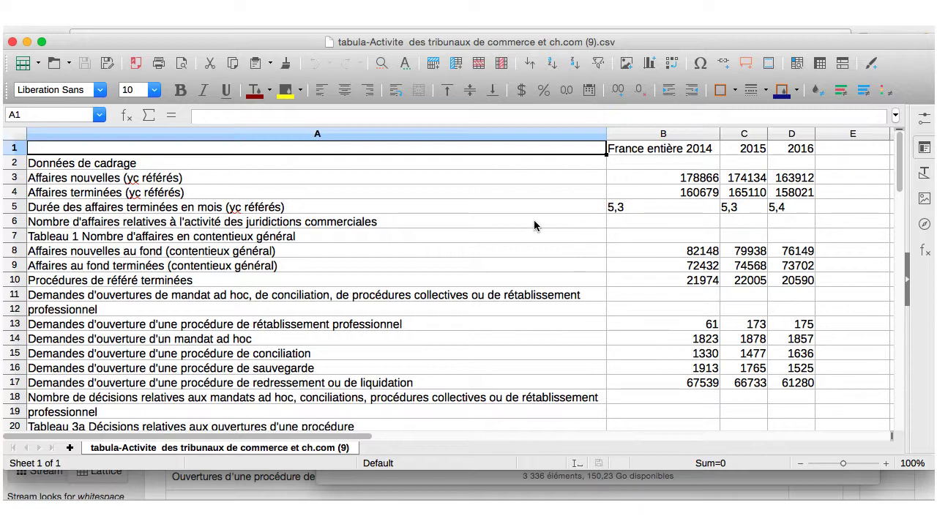
scroll(535, 225, "down", 13)
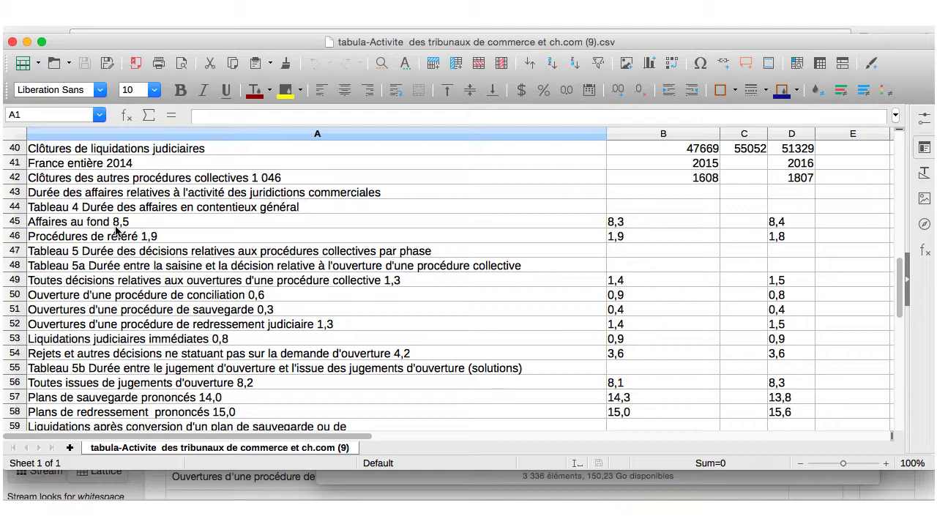
scroll(360, 238, "down", 4)
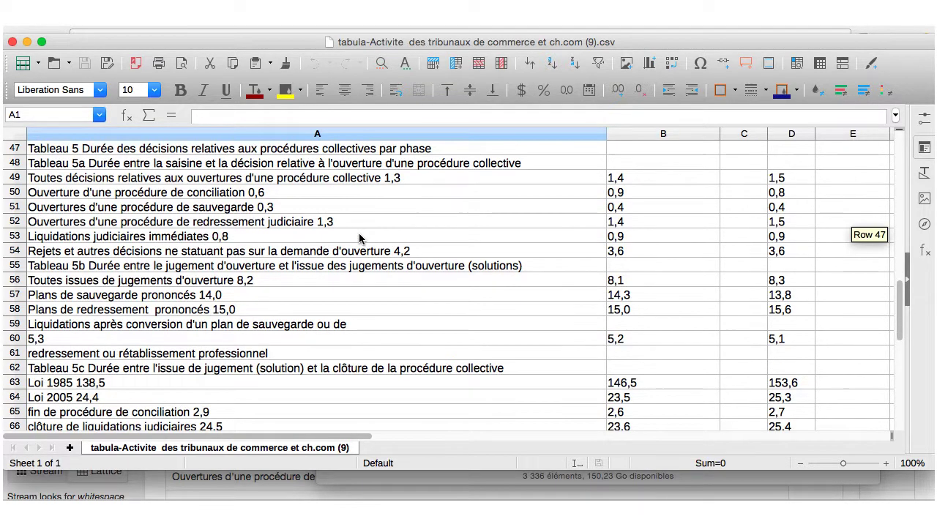
Step: Move the misplaced 2015 values from B45:B73 into column C, starting at cell C45
scroll(361, 238, "up", 3)
left_click(613, 194)
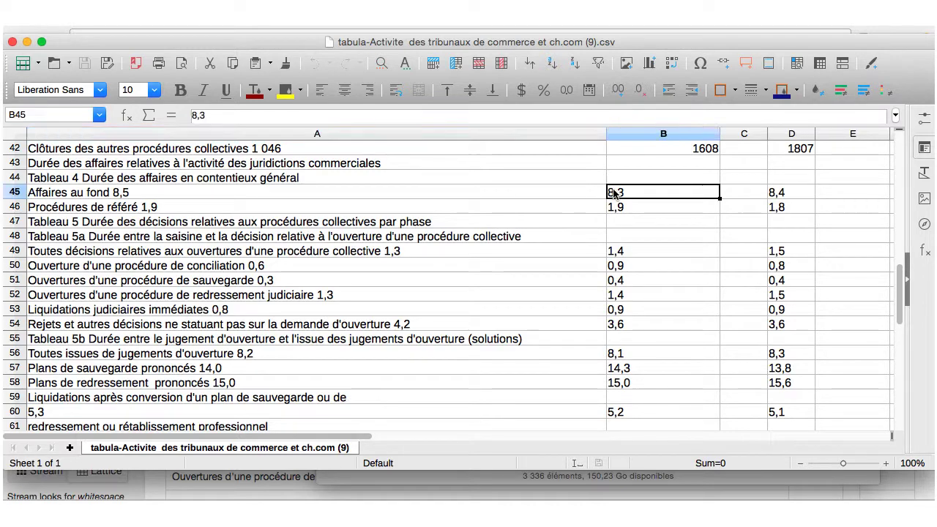
key("shift+Down")
key("shift+Down")
key("shift+Down")
key("shift+Down")
key("shift+Down")
key("shift+Down")
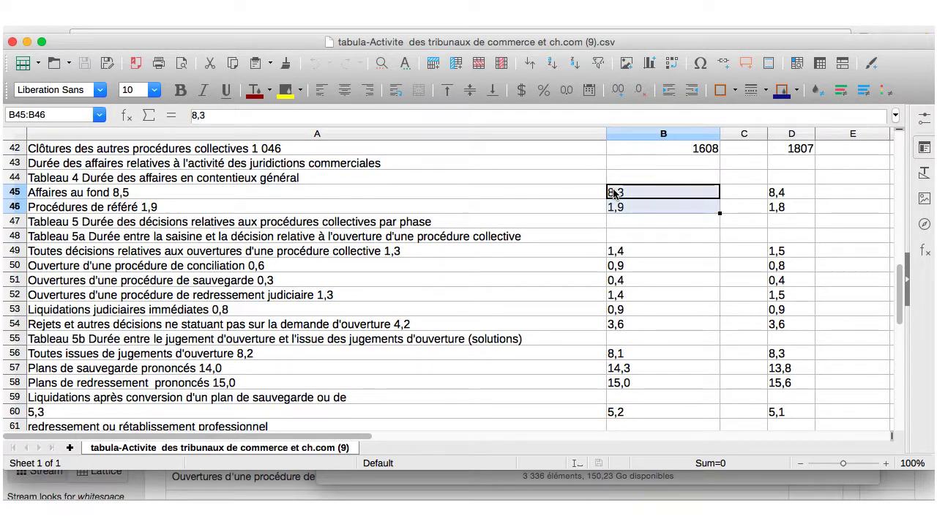
key("shift+Down")
key("shift+Down")
key("shift+Down")
key("shift+Down")
key("shift+Down")
key("shift+Down")
key("shift+Down")
key("shift+Down")
key("shift+Down")
key("shift+Down")
key("shift+Down")
key("shift+Down")
key("shift+Down")
key("shift+Down")
key("shift+Down")
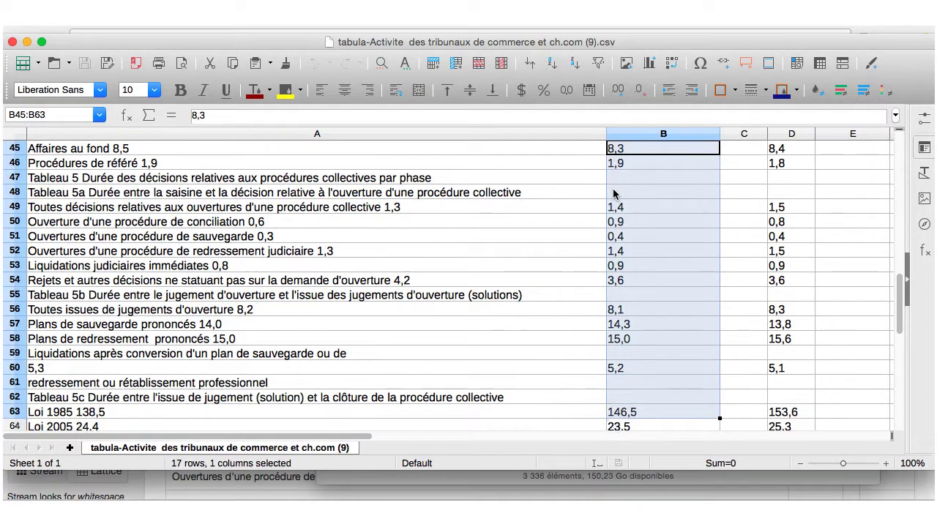
key("shift+Down")
key("shift+Down")
key("shift+Down")
key("shift+Down")
key("shift+Down")
key("shift+Down")
key("shift+Down")
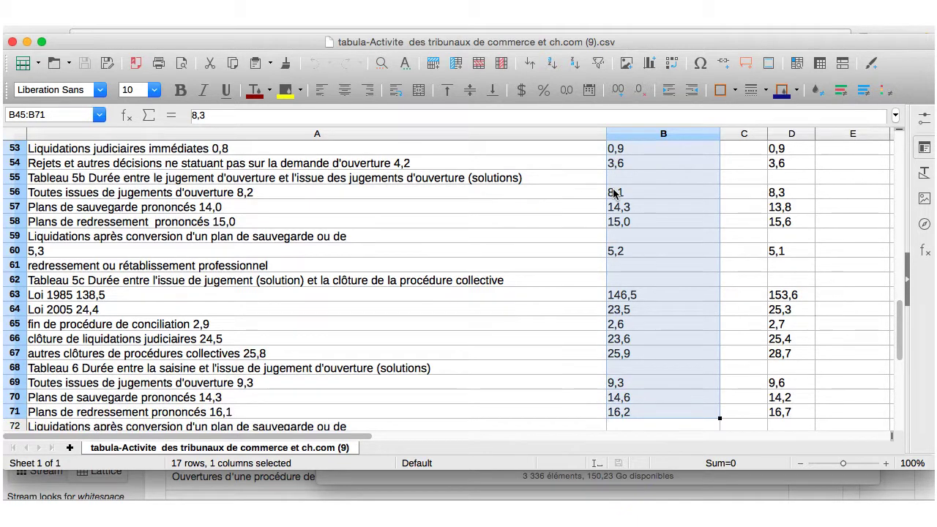
key("shift+Down")
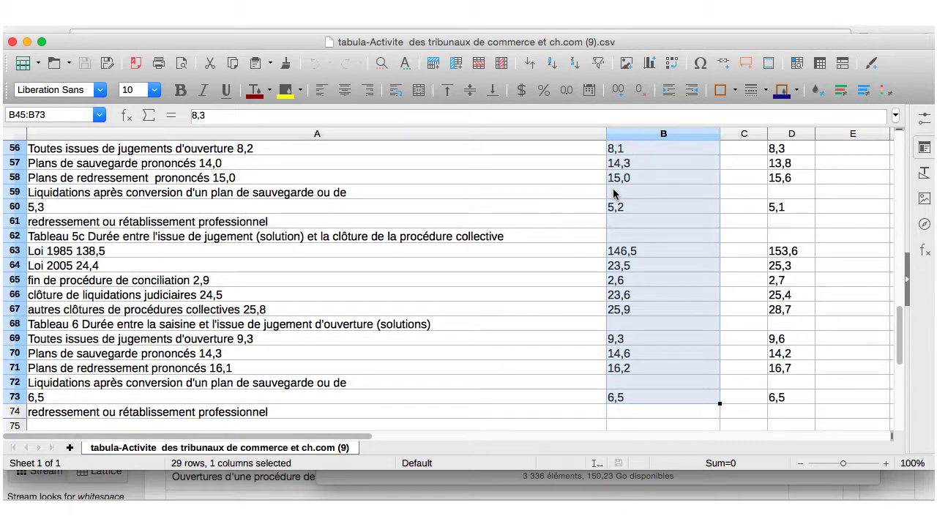
key("super+x")
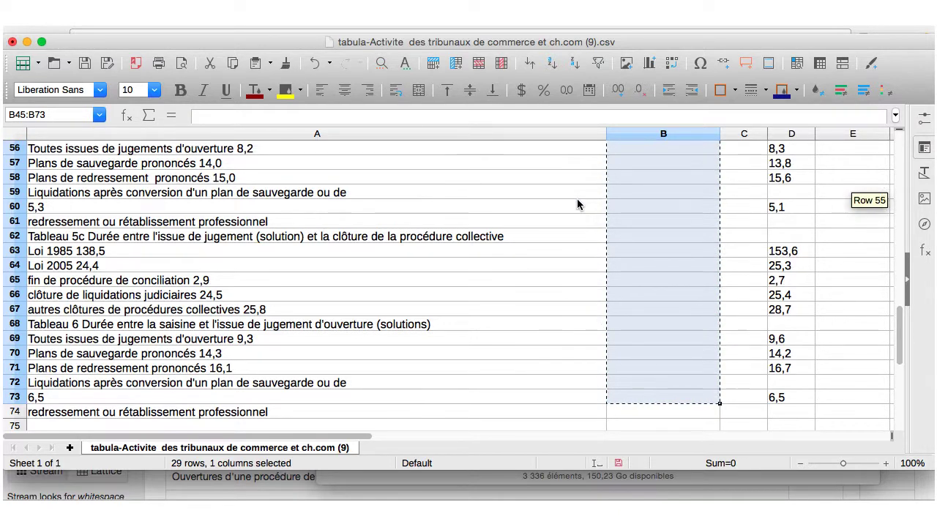
scroll(578, 200, "up", 5)
scroll(577, 200, "right", 1)
scroll(578, 200, "down", 1)
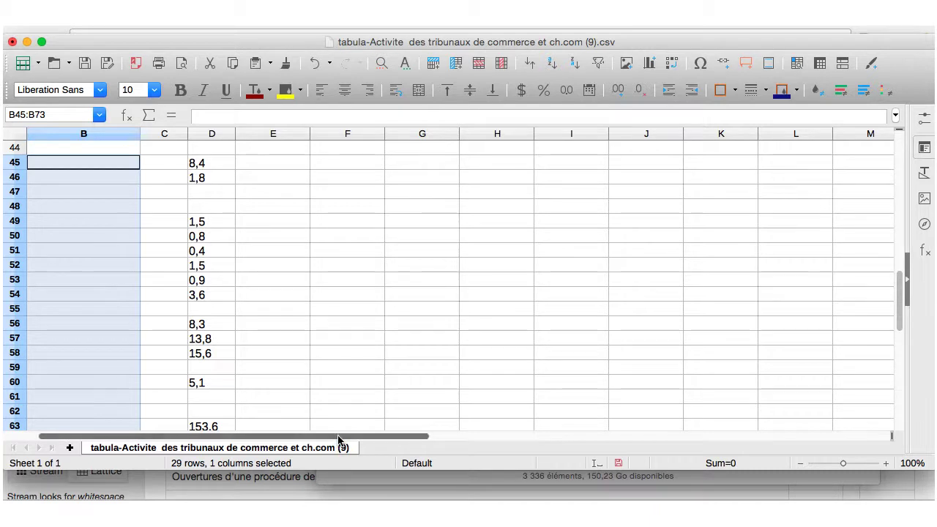
left_click_drag(338, 437, 268, 439)
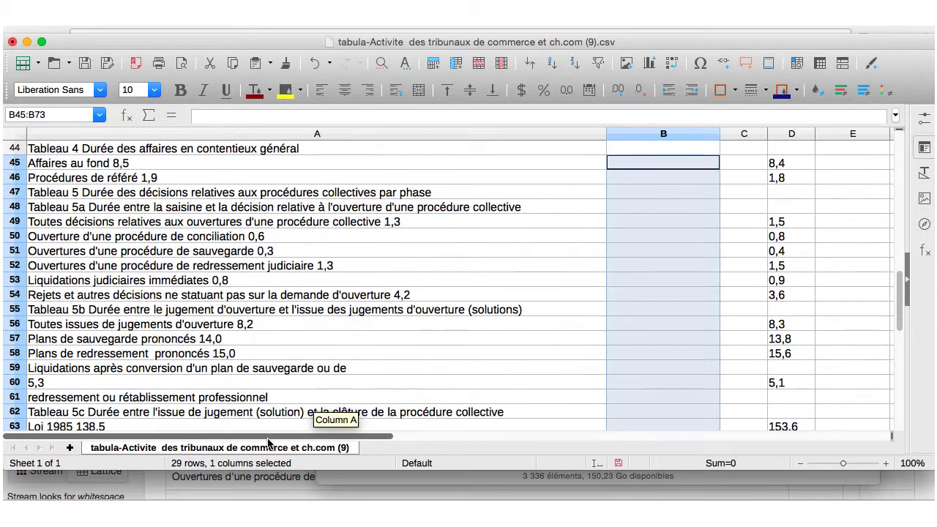
key("ctrl+c")
left_click(747, 164)
key("ctrl+v")
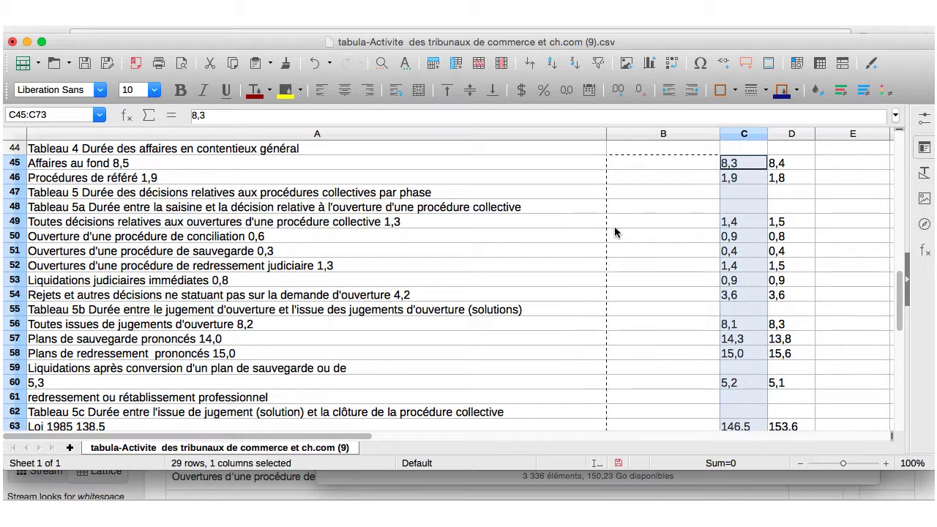